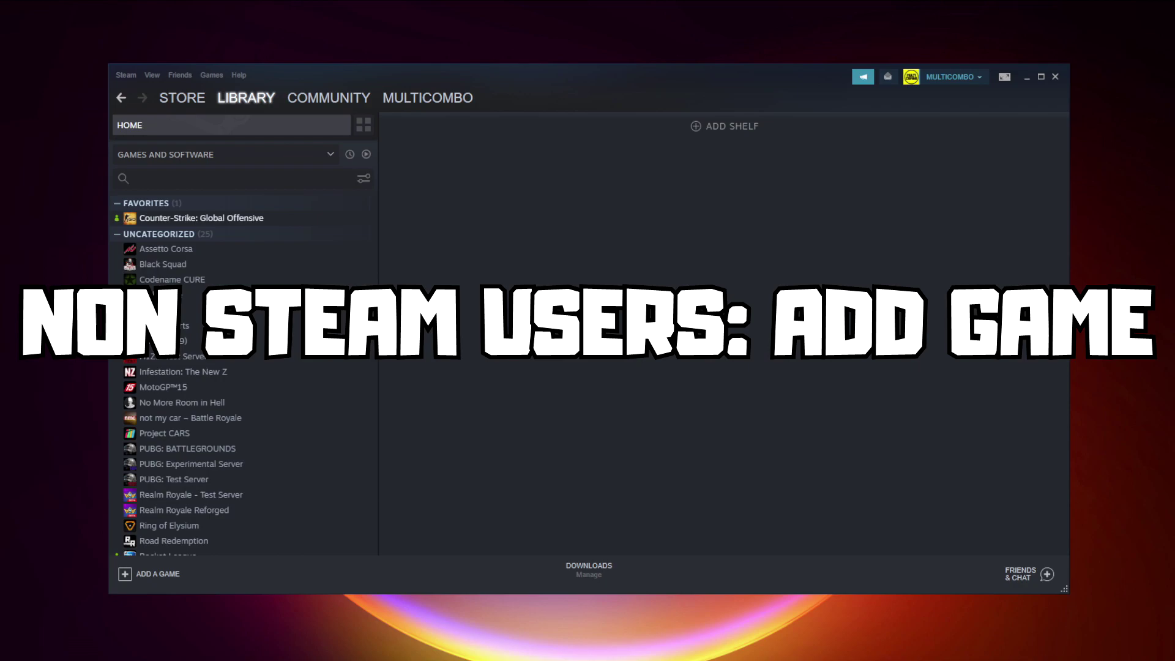
Step: Add YOUR PROBLEMATIC GAME as a non-Steam game, bringing Uncategorized to 26
left_click(154, 575)
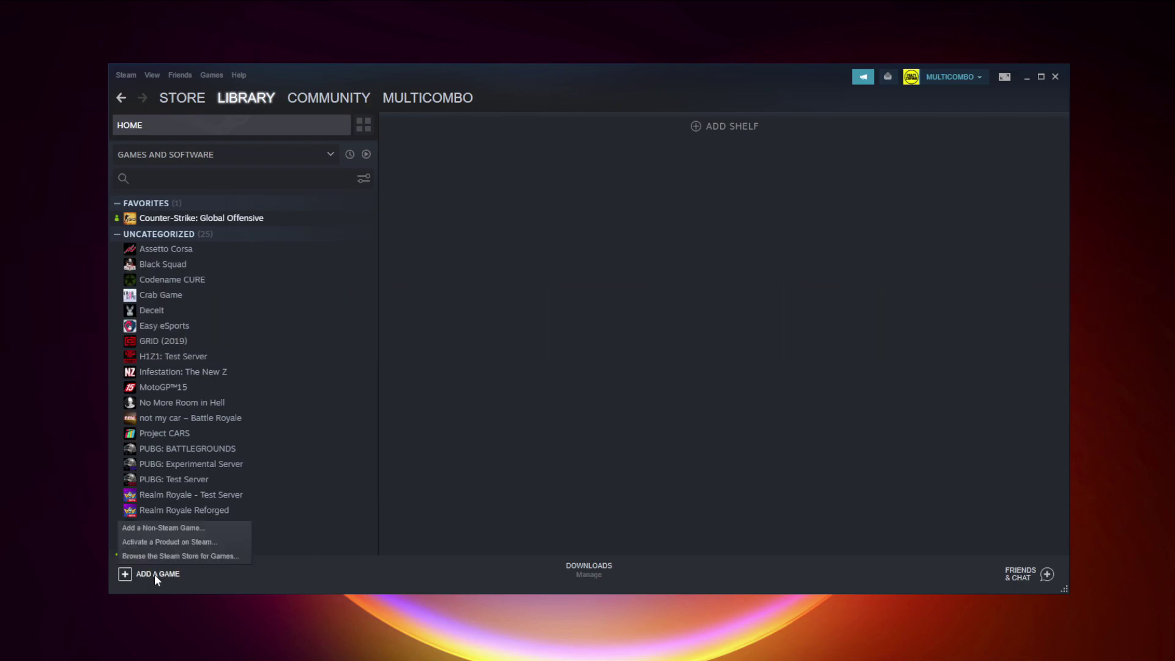
left_click(160, 532)
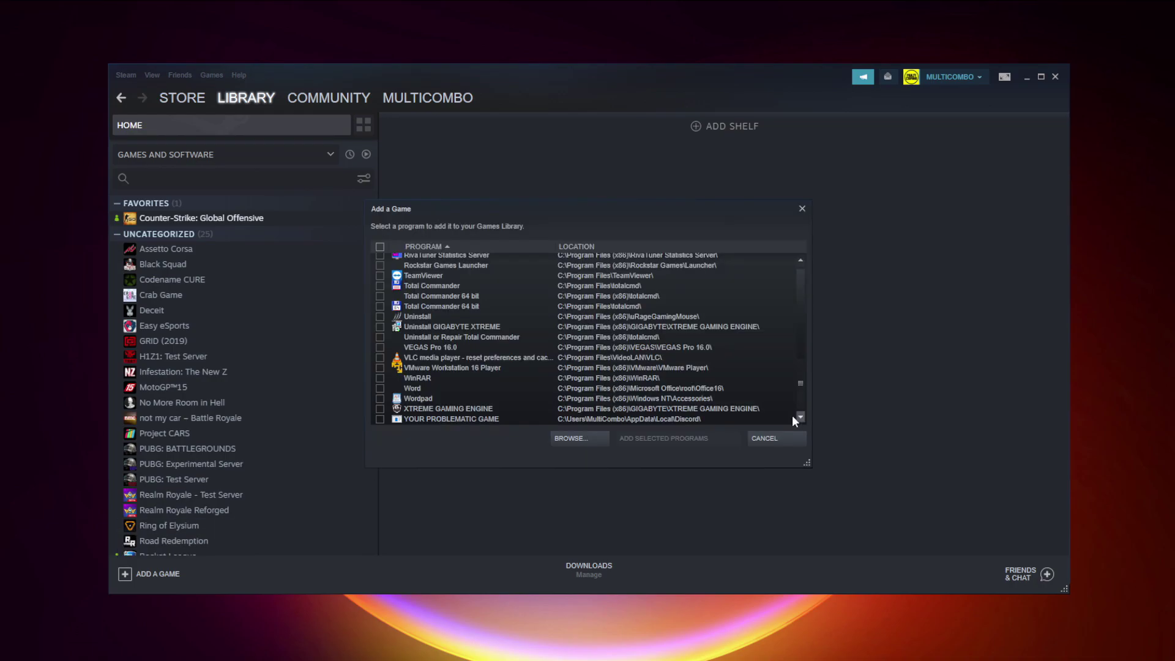
left_click(434, 420)
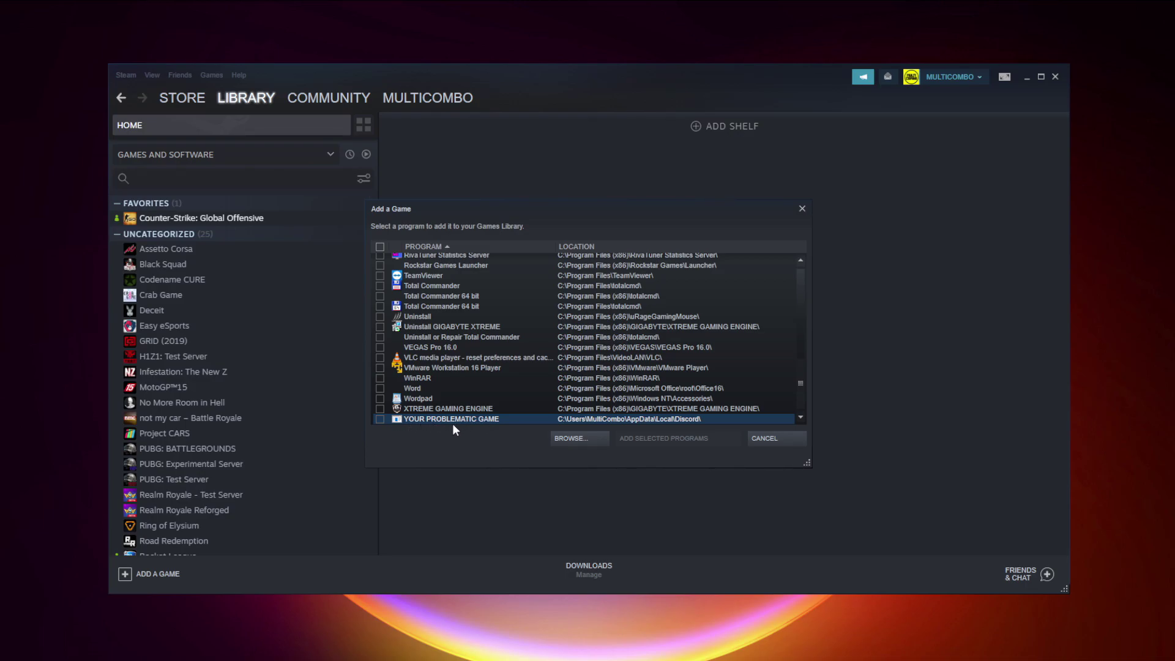
left_click(380, 419)
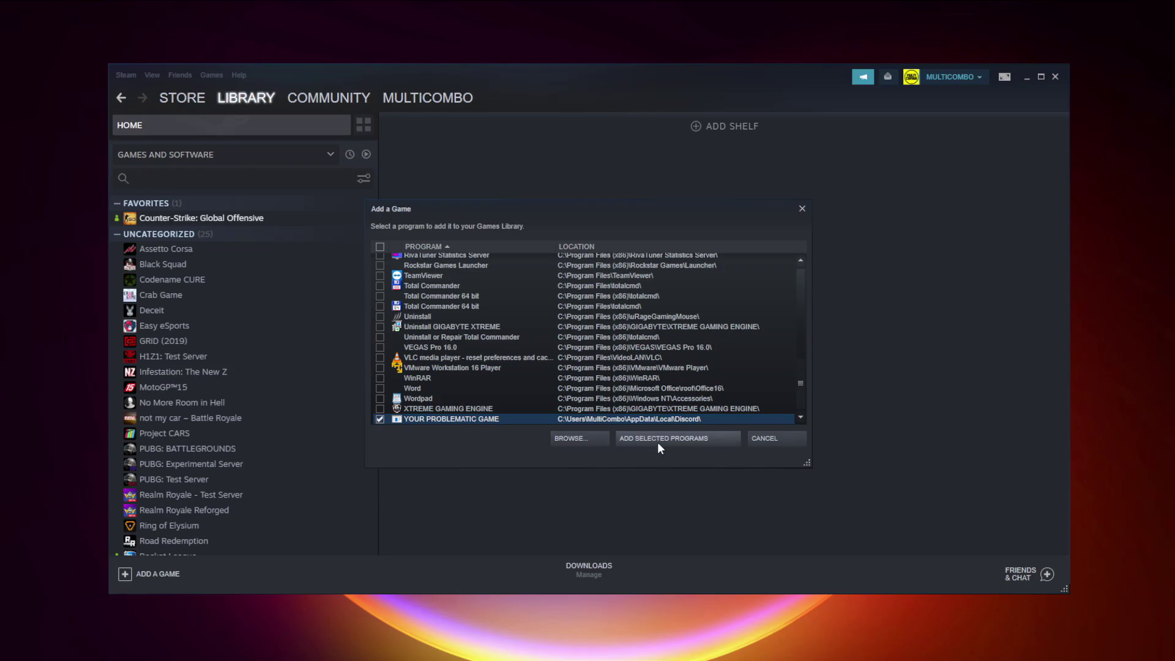
left_click(686, 442)
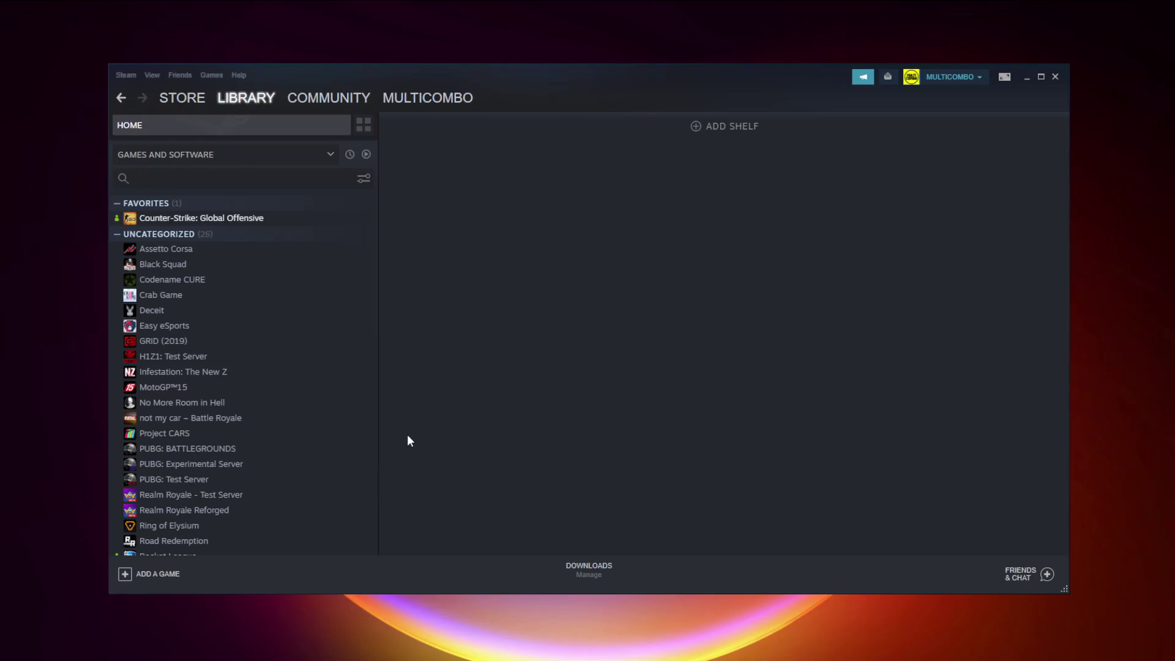
scroll(339, 395, "down", 3)
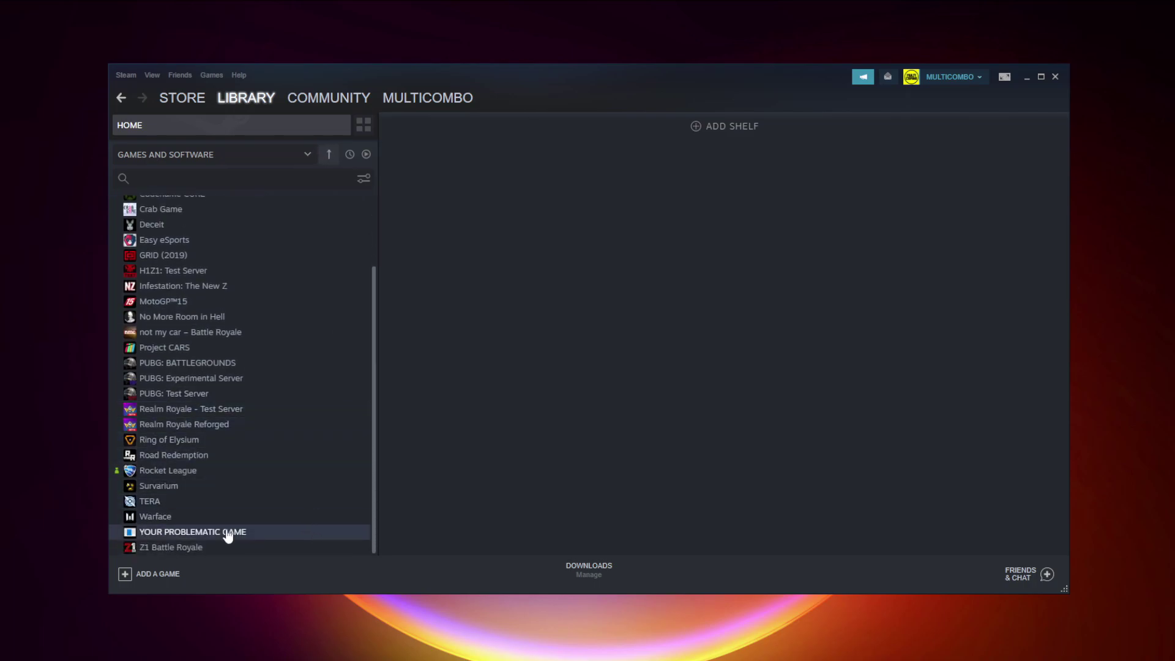
Step: Select YOUR PROBLEMATIC GAME, then open Steam Settings on the Controller page
left_click(228, 533)
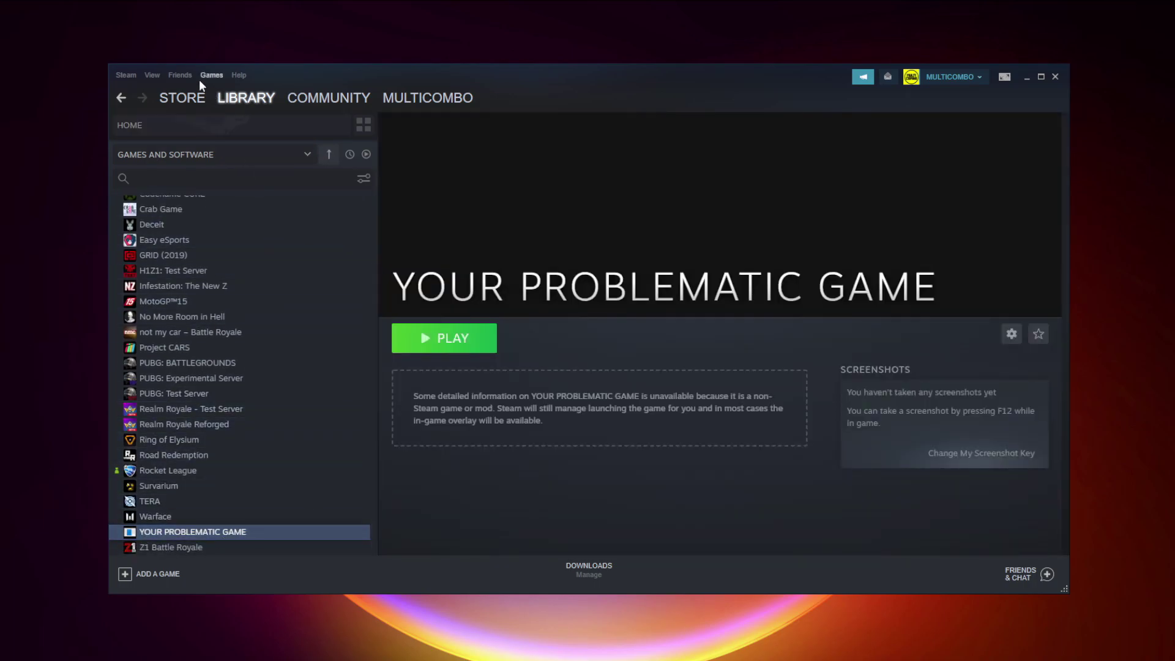
left_click(125, 75)
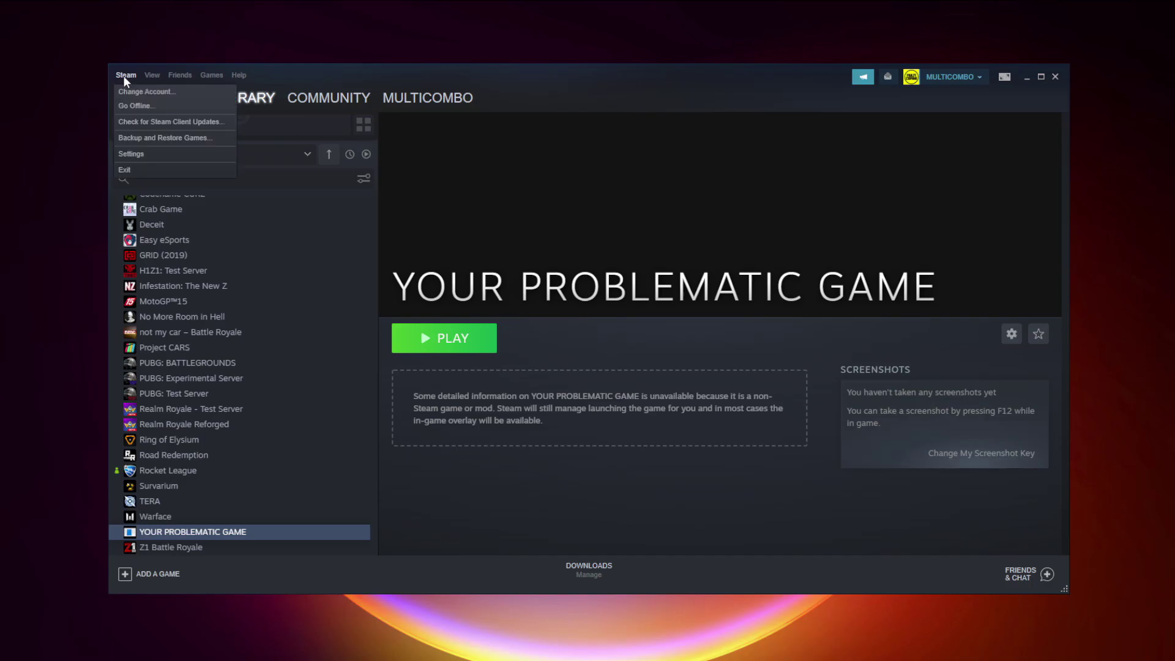
left_click(148, 157)
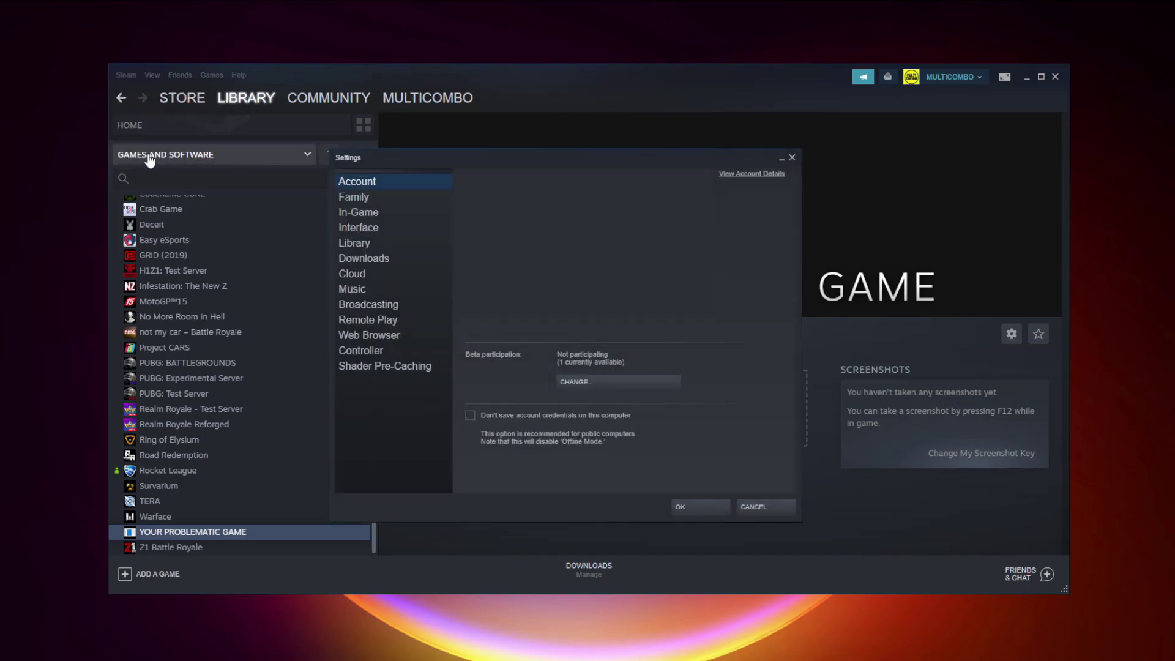
left_click(387, 352)
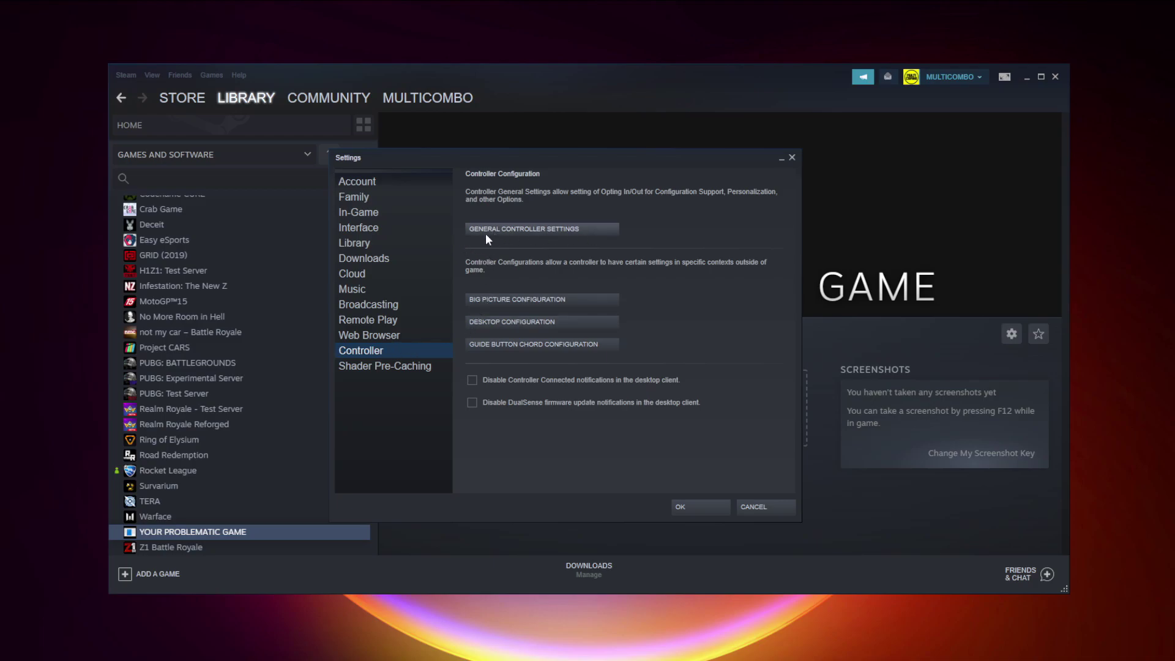
Step: Enable Xbox Configuration Support and calibrate the detected Xbox 360 Controller
left_click(543, 231)
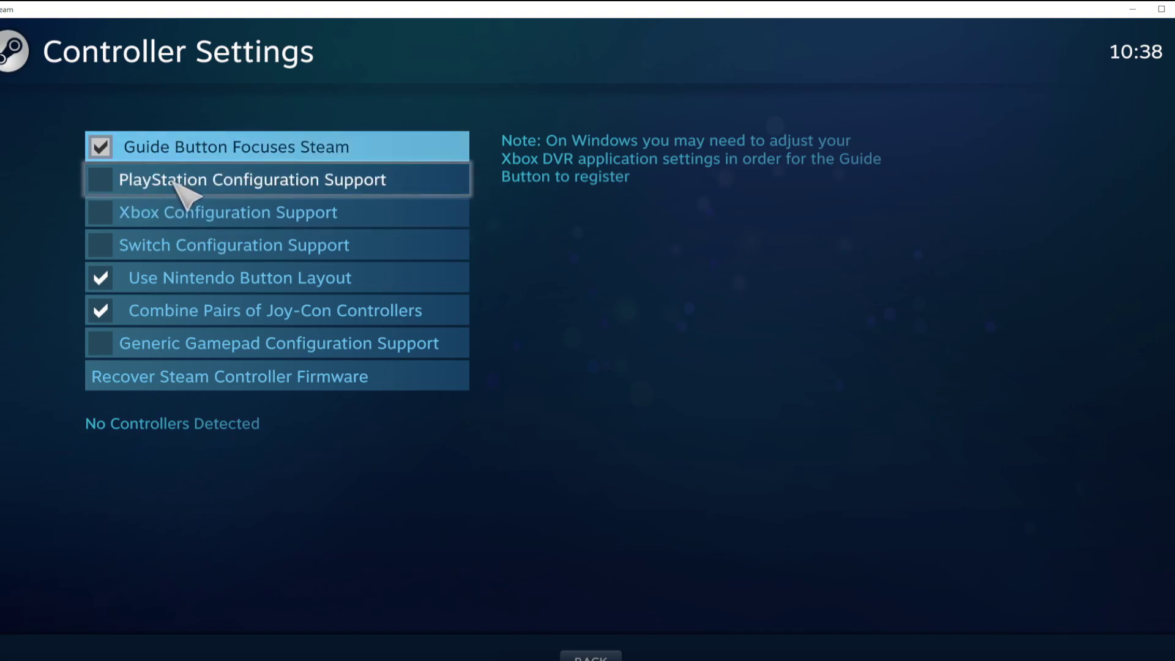
left_click(107, 211)
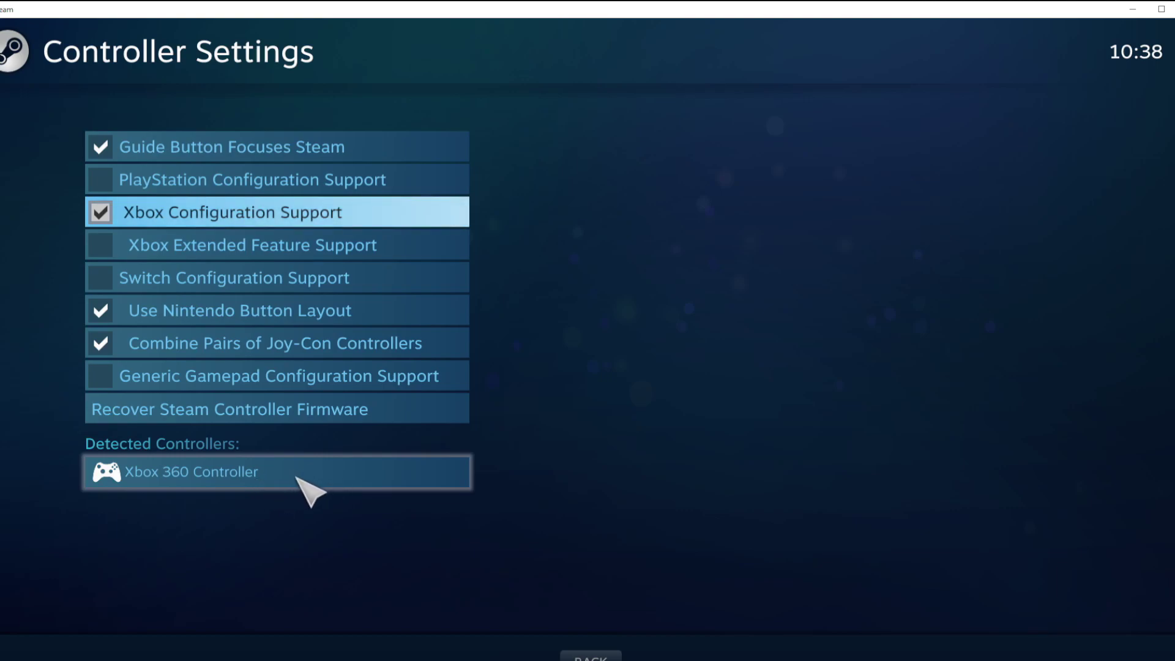
left_click(325, 478)
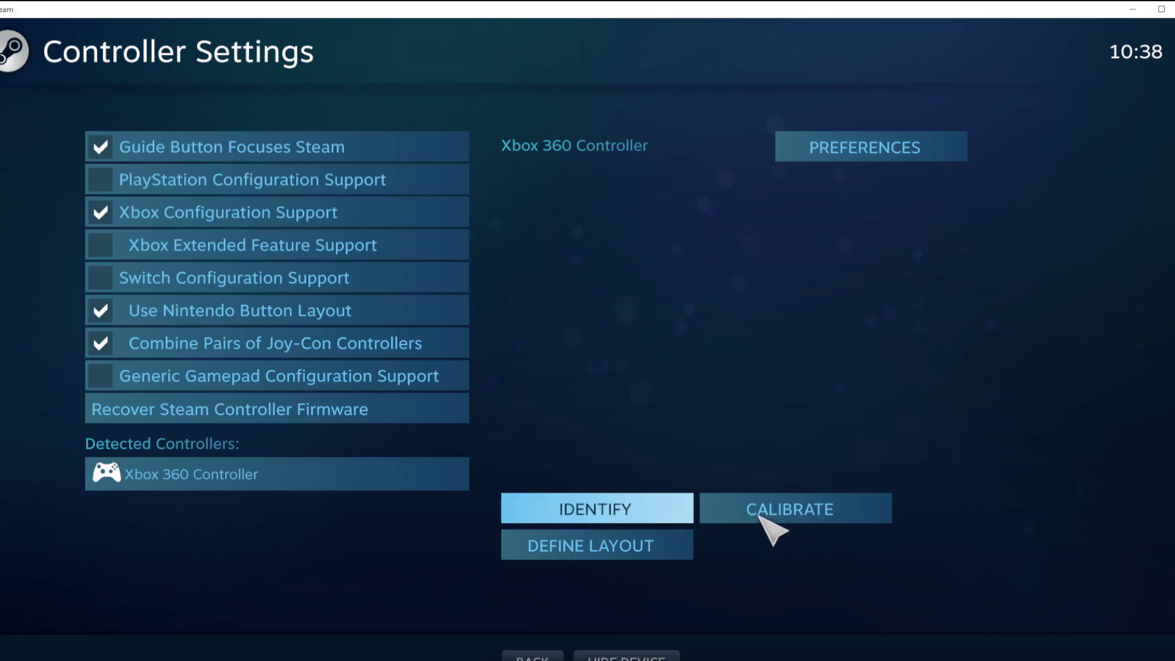
left_click(796, 517)
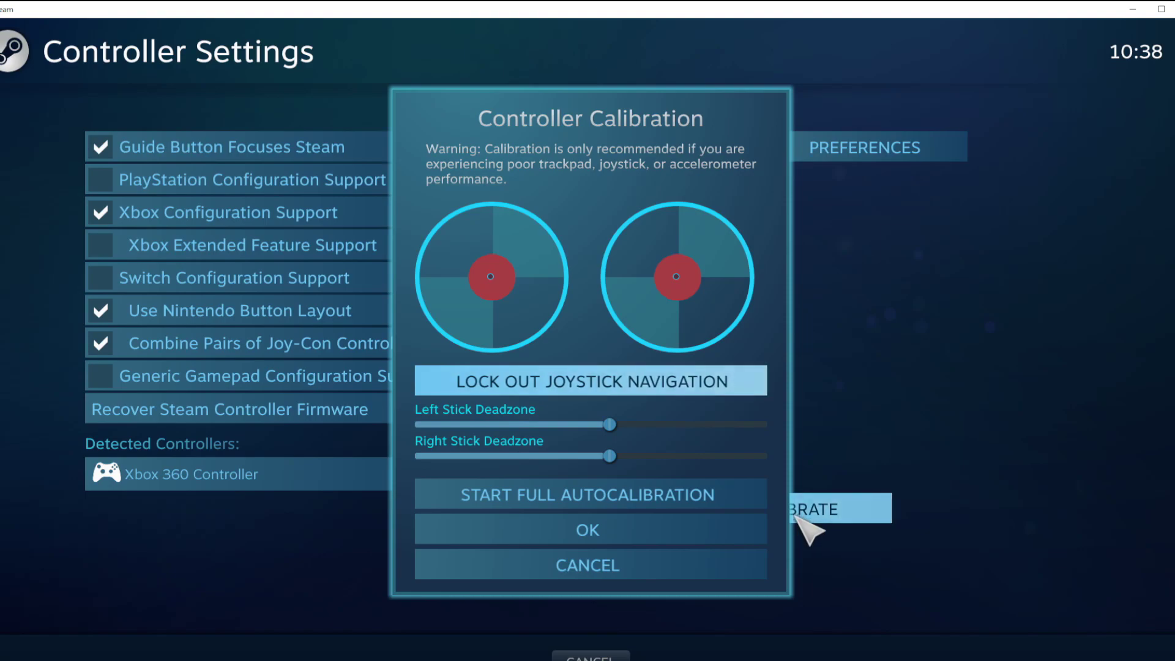
left_click(670, 532)
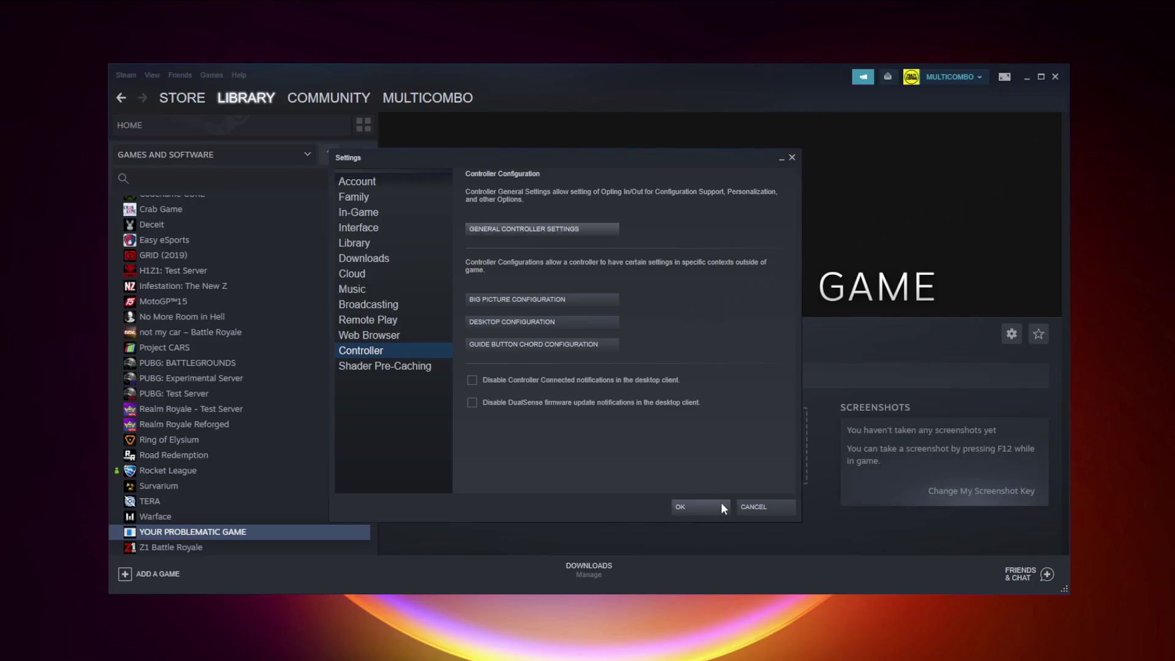
Step: Save and close Settings, then switch Steam to Big Picture Mode
left_click(703, 507)
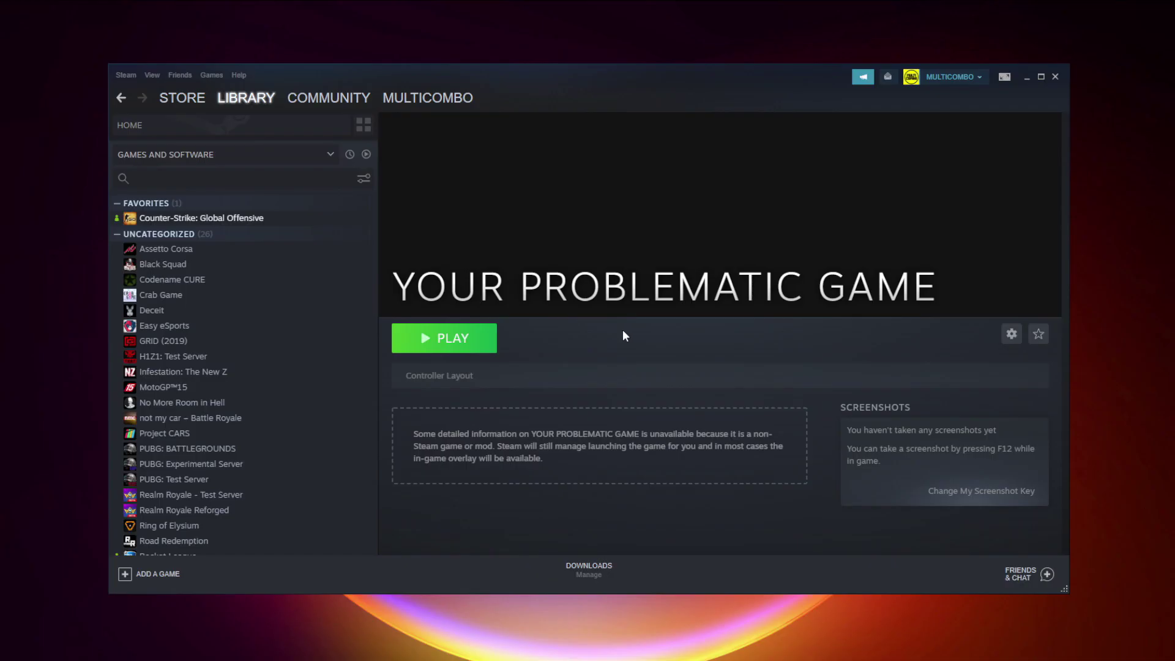
left_click(1005, 78)
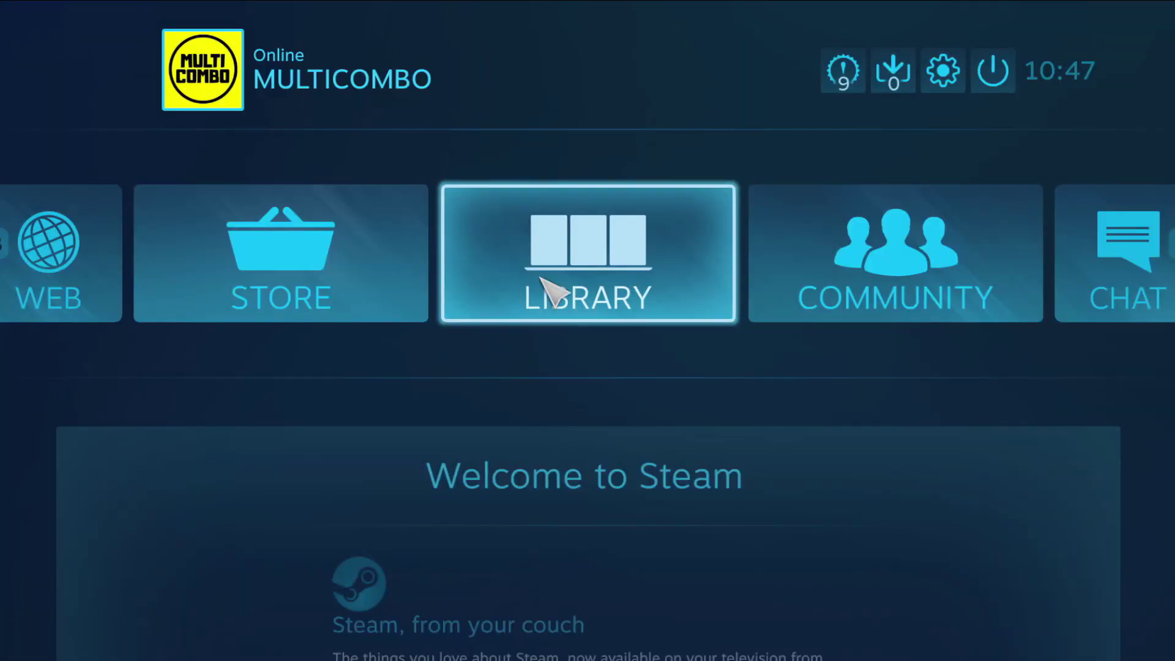
Step: Open YOUR PROBLEMATIC GAME's Controller Options from the Big Picture library via Manage Game
left_click(601, 304)
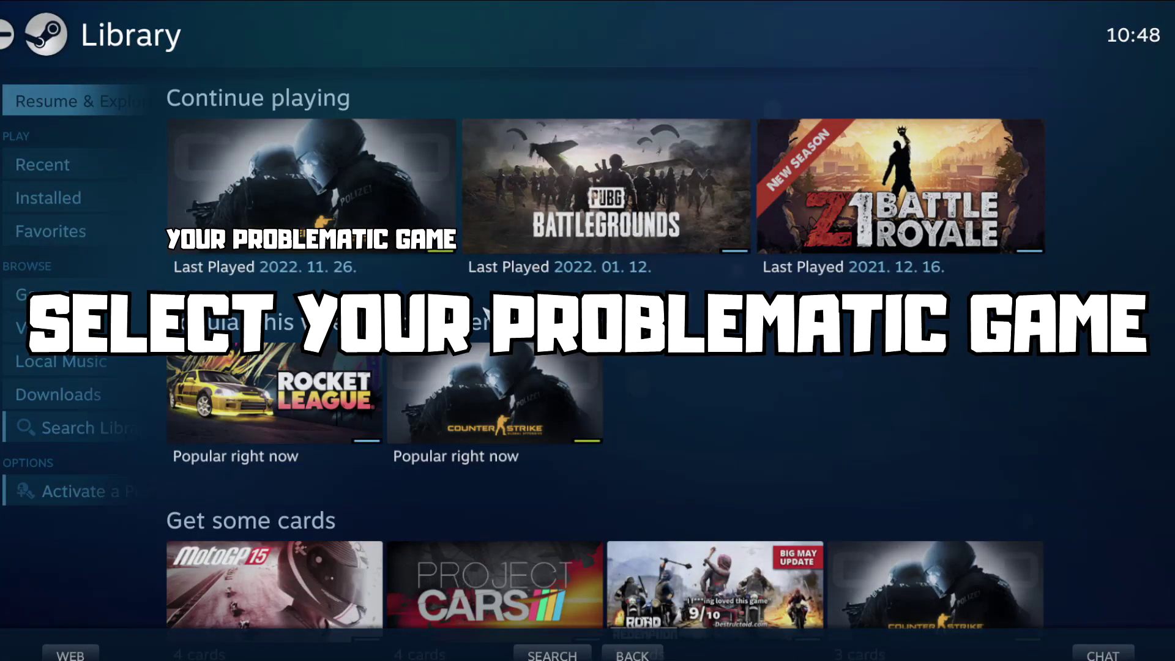
left_click(311, 202)
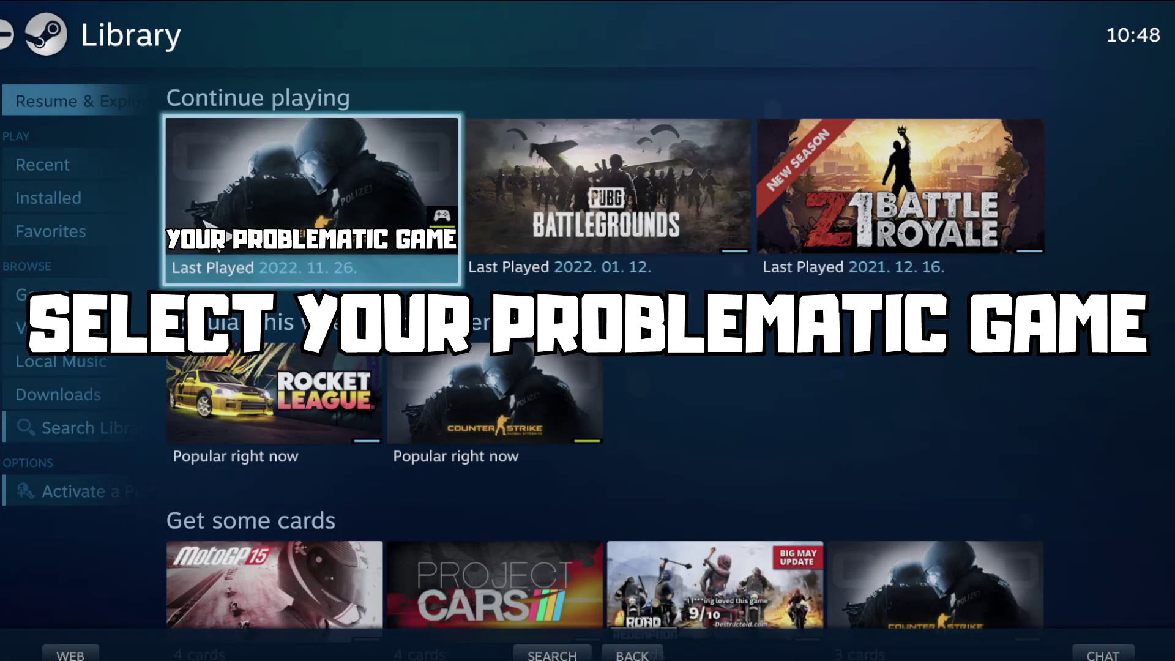
left_click(302, 250)
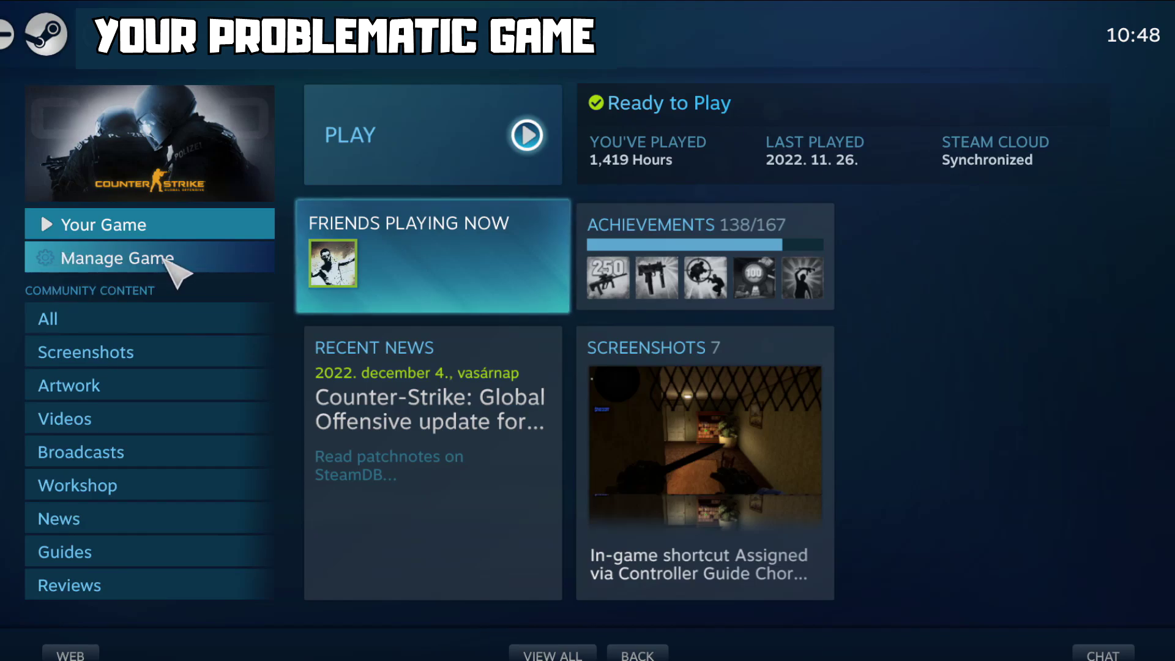
left_click(165, 257)
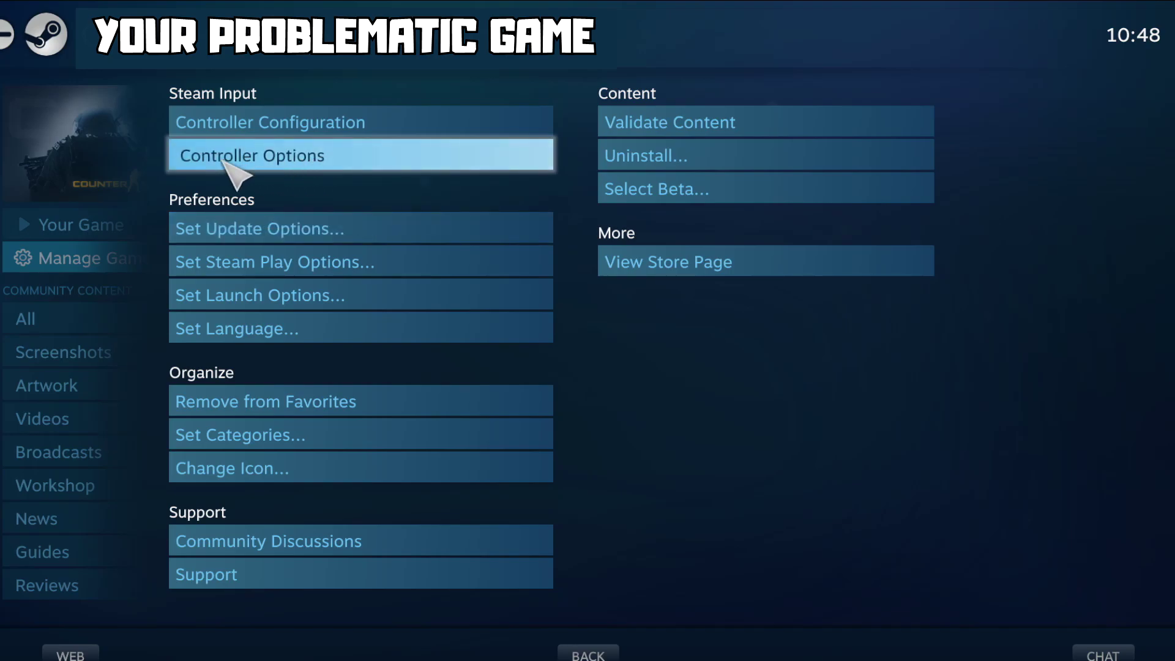
left_click(336, 158)
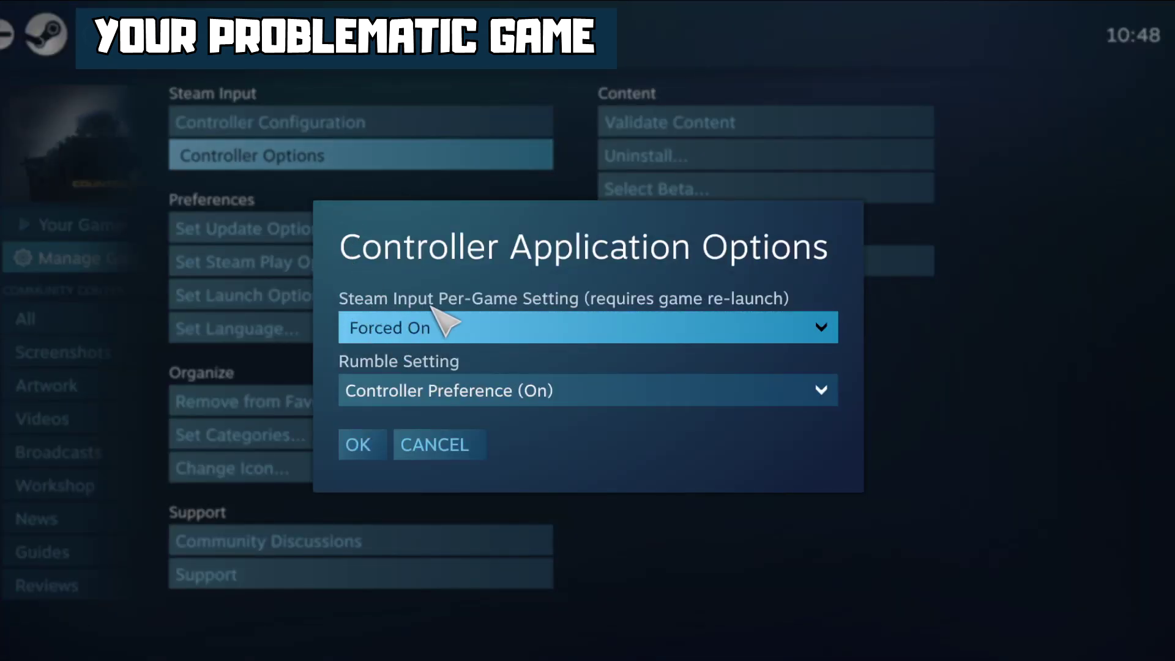
Step: Set Steam Input Per-Game Setting to Forced Off, confirm, and return to the game page
left_click(554, 326)
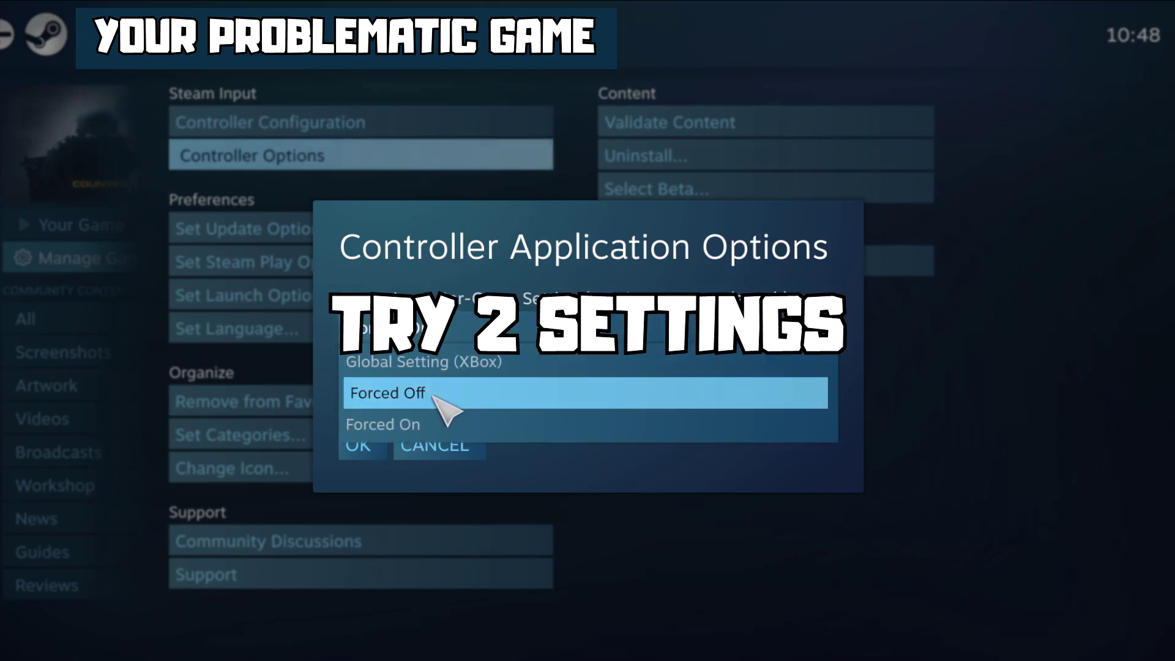
left_click(433, 424)
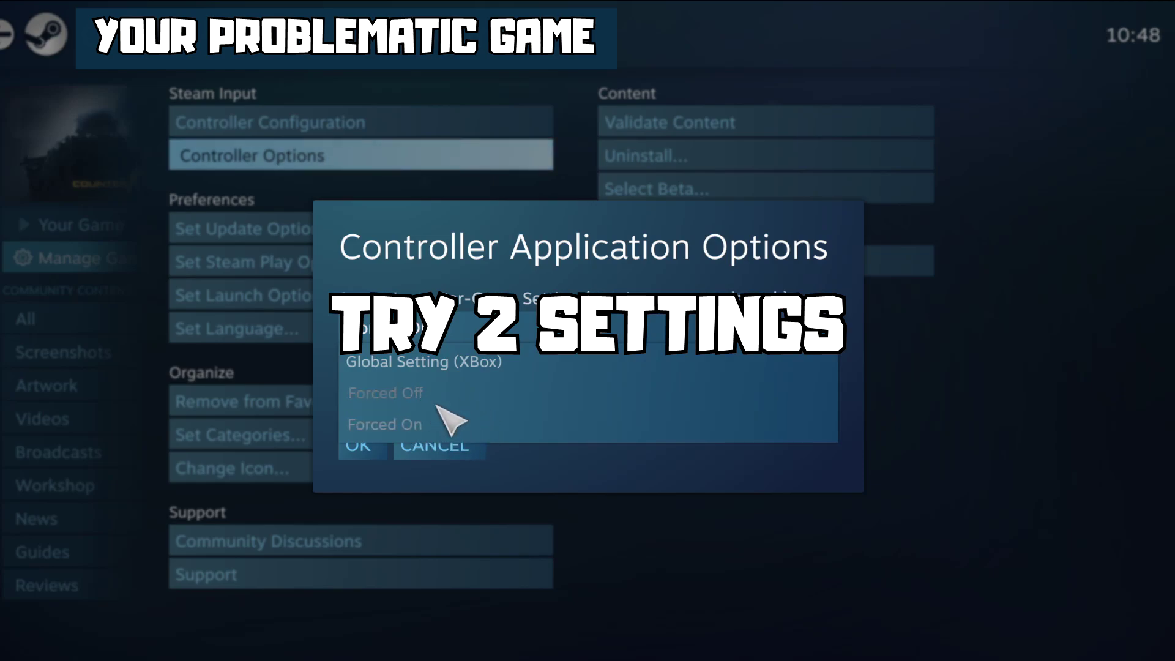
left_click(431, 395)
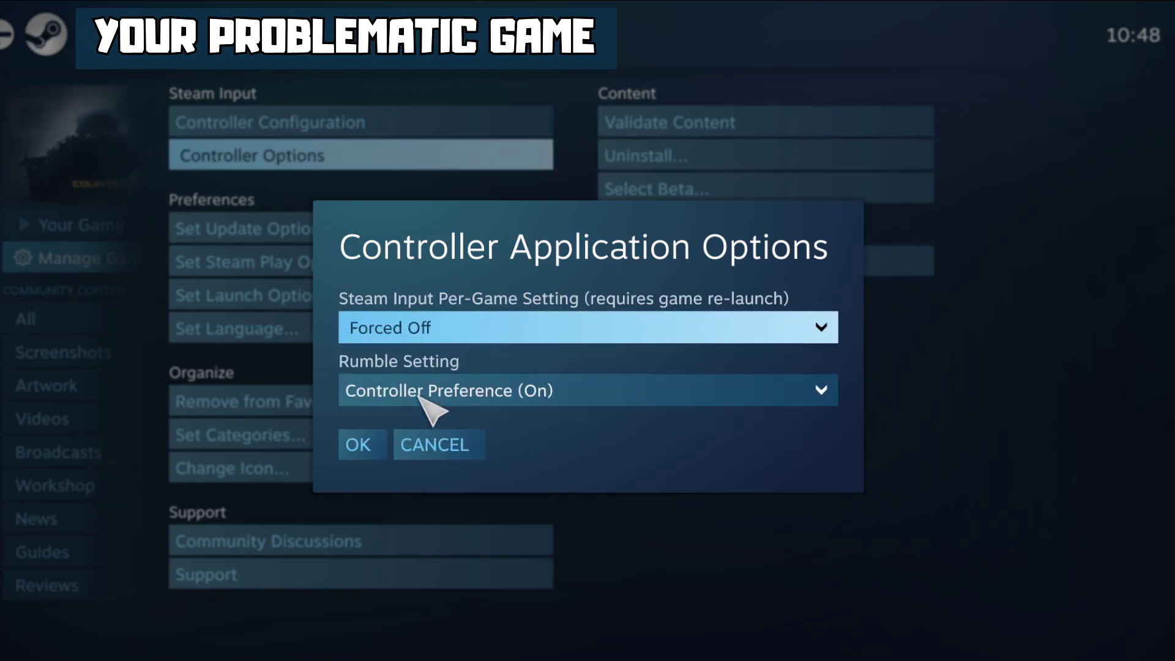
left_click(361, 445)
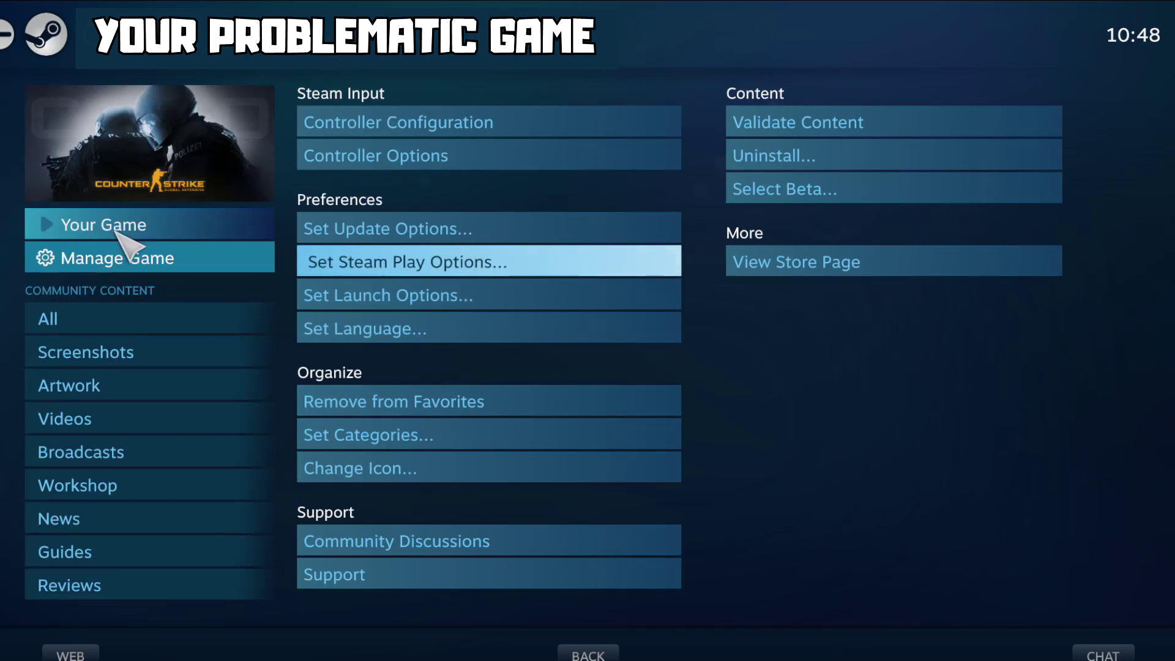
left_click(123, 231)
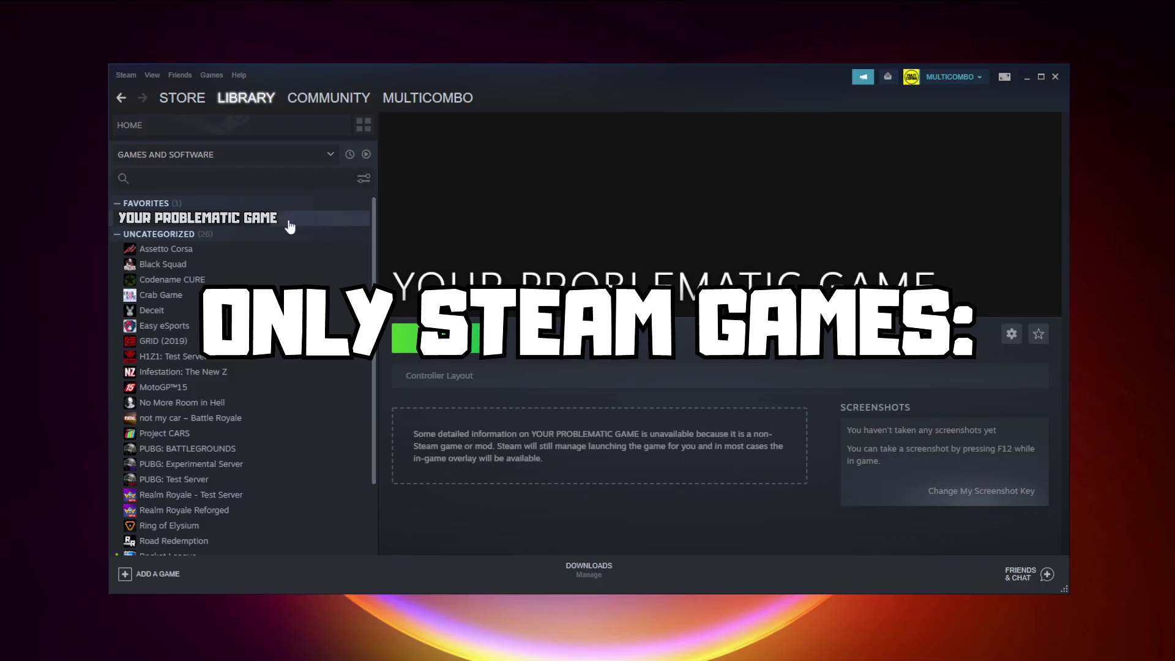
Step: Set the game's Properties controller override to Disable Steam Input and close Properties
right_click(285, 219)
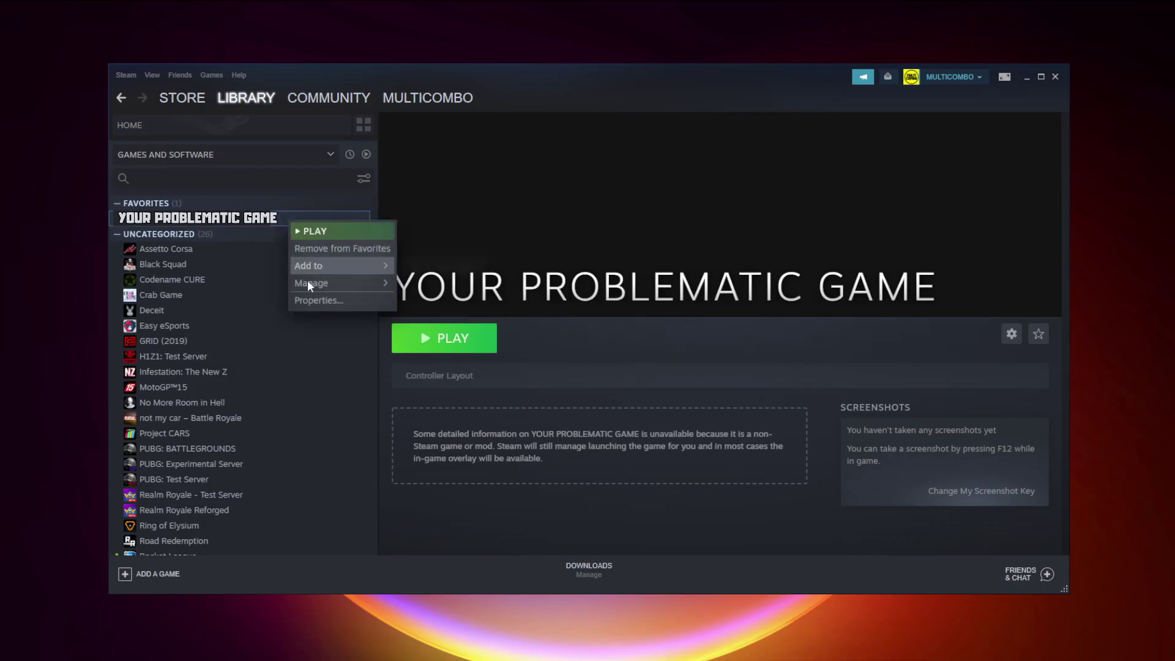
left_click(348, 299)
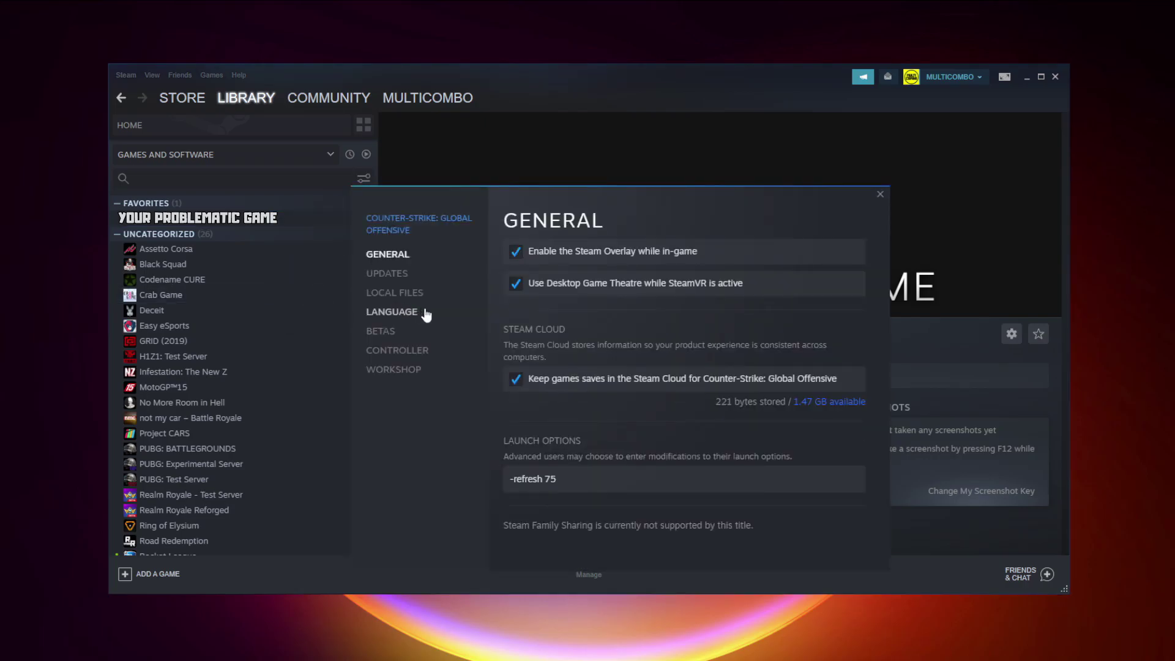
left_click(404, 352)
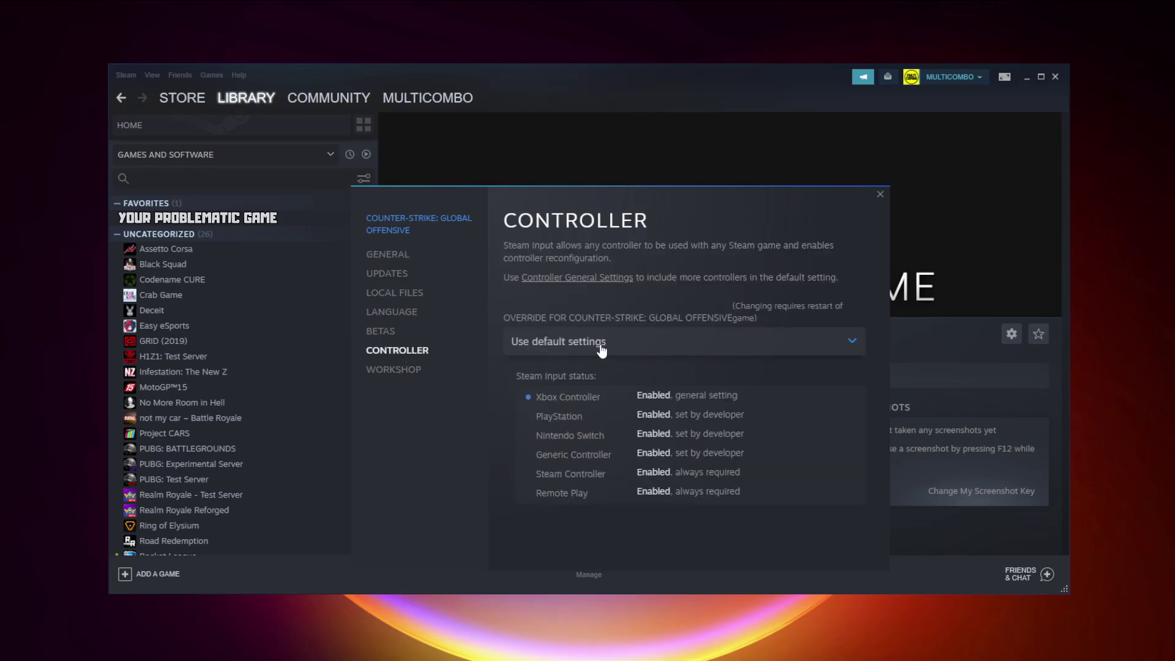
left_click(601, 349)
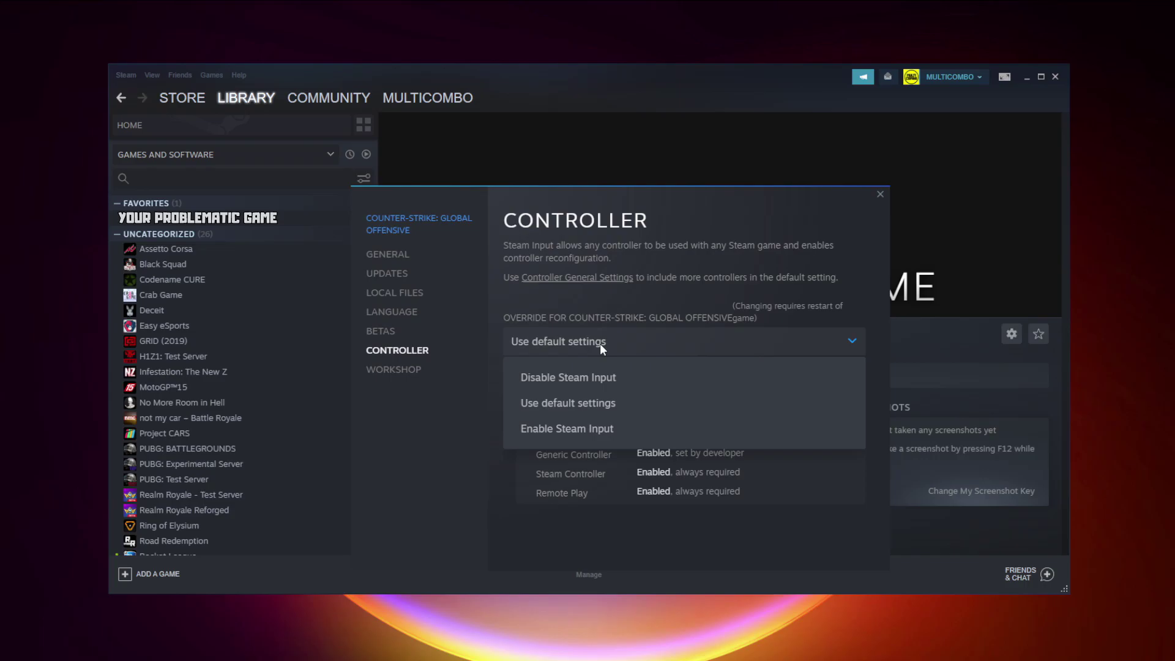
left_click(595, 380)
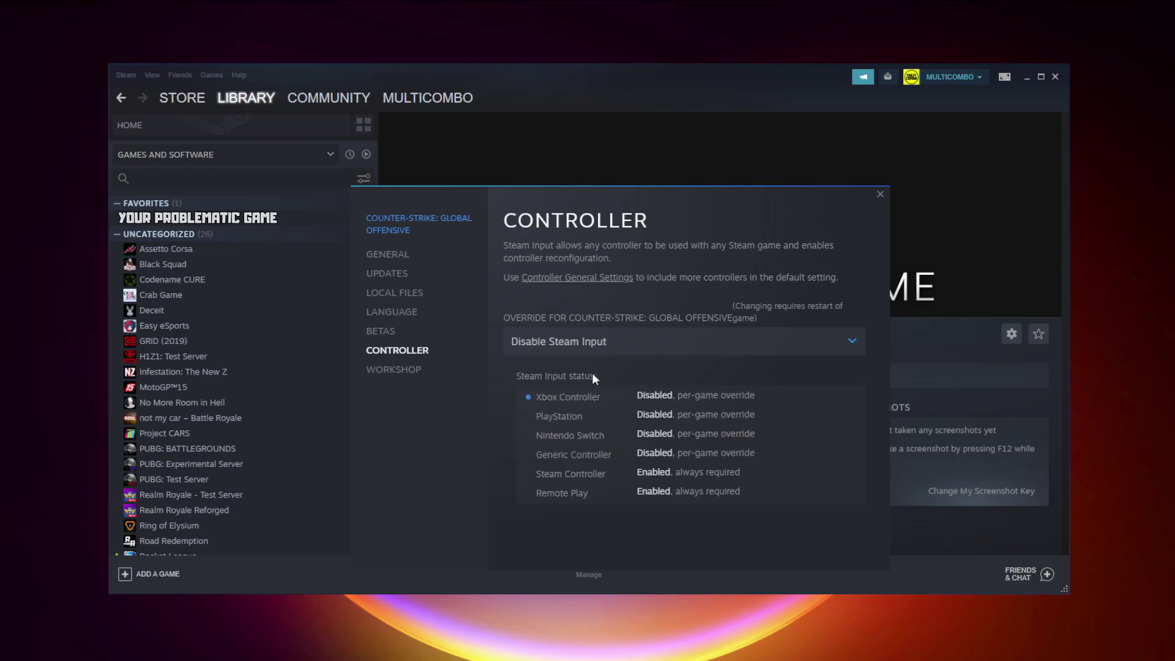
left_click(880, 194)
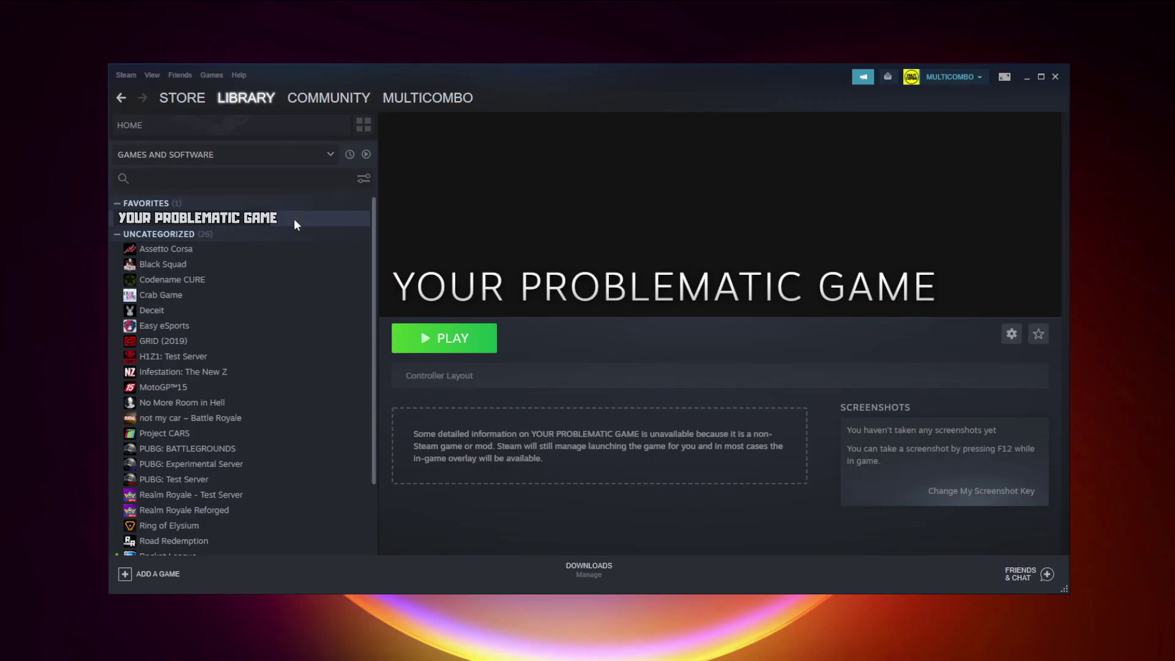
Step: Change the game's Properties controller override to Enable Steam Input
right_click(294, 219)
left_click(340, 299)
left_click(408, 359)
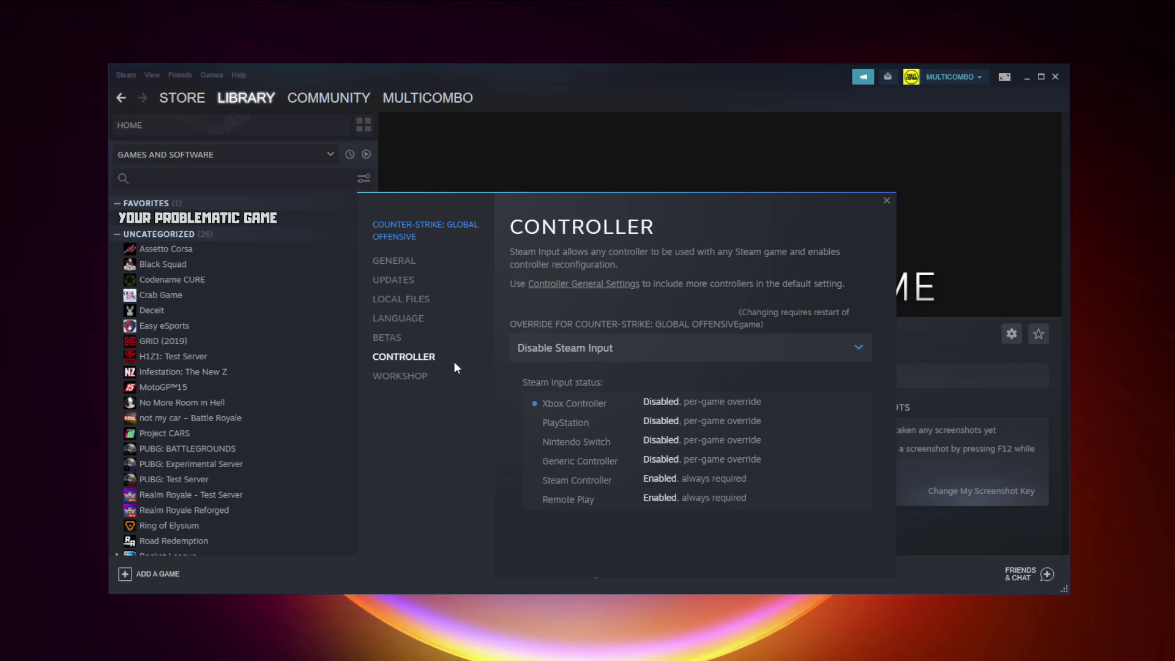
left_click(598, 346)
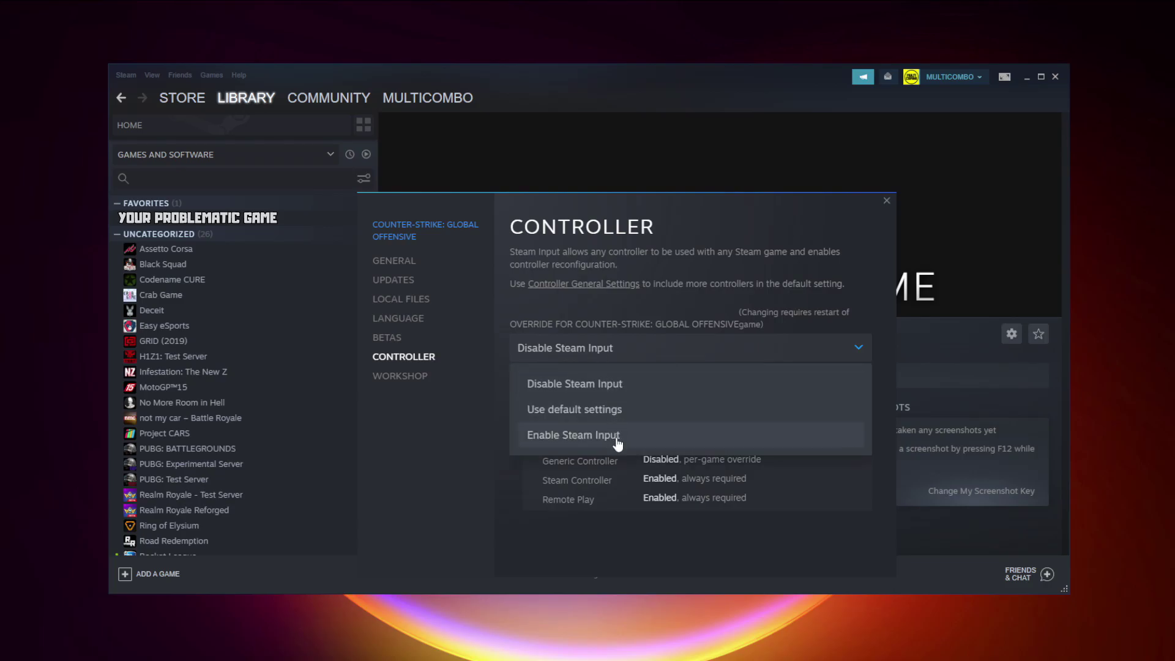
left_click(651, 442)
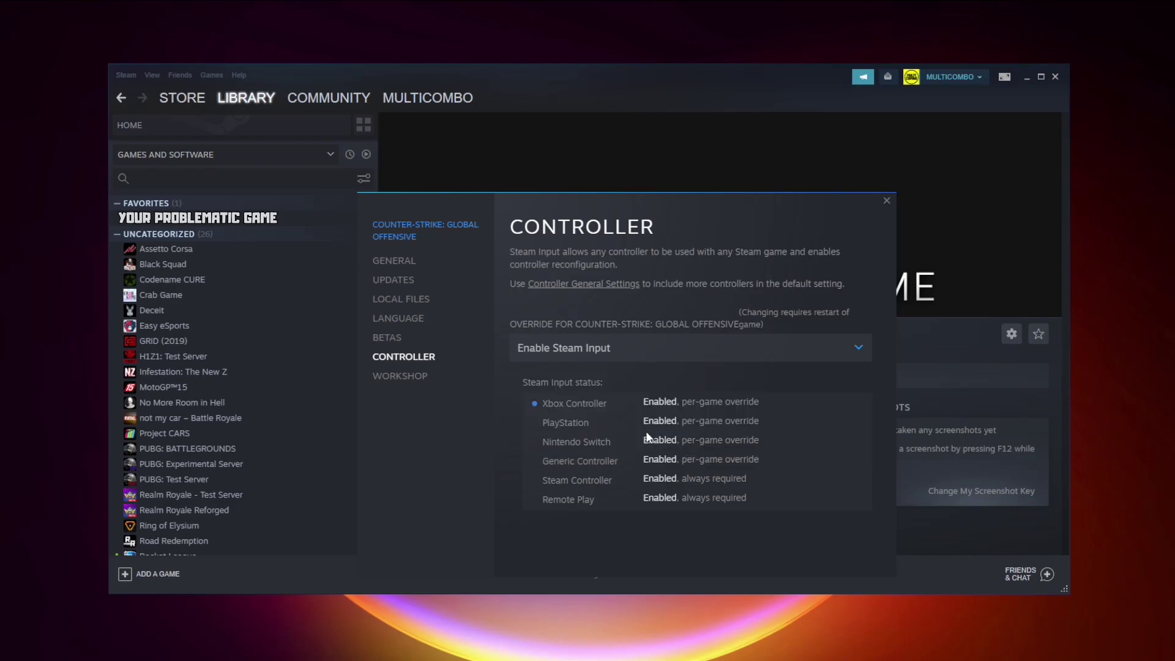